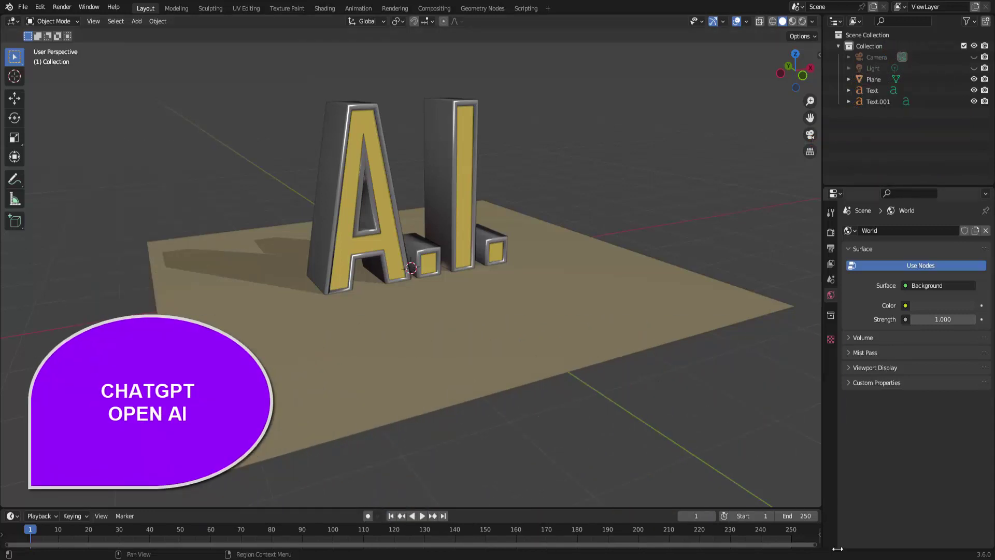
# Open the ChatGPT site from the Google results for 'chat openai'.
pyautogui.click(837, 523)
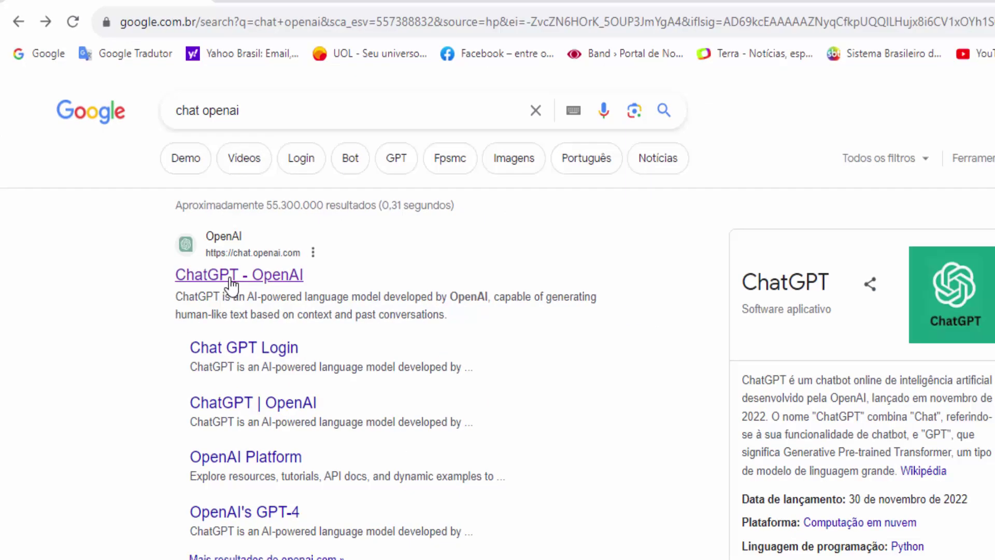
pyautogui.click(231, 280)
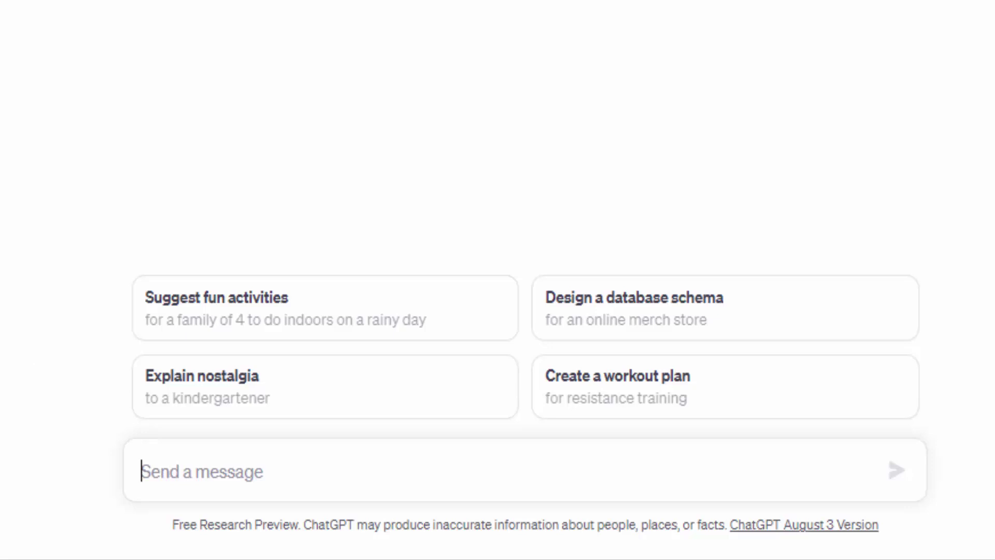
# Ask ChatGPT 'como criar um objeto esférico no Blender 3D'.
pyautogui.write('como cria')
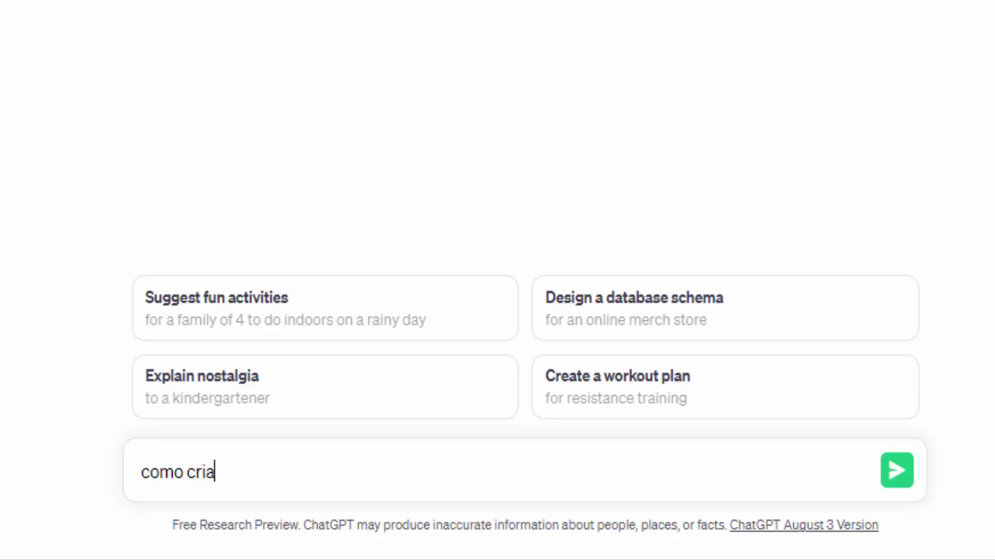
pyautogui.write('r um objeto')
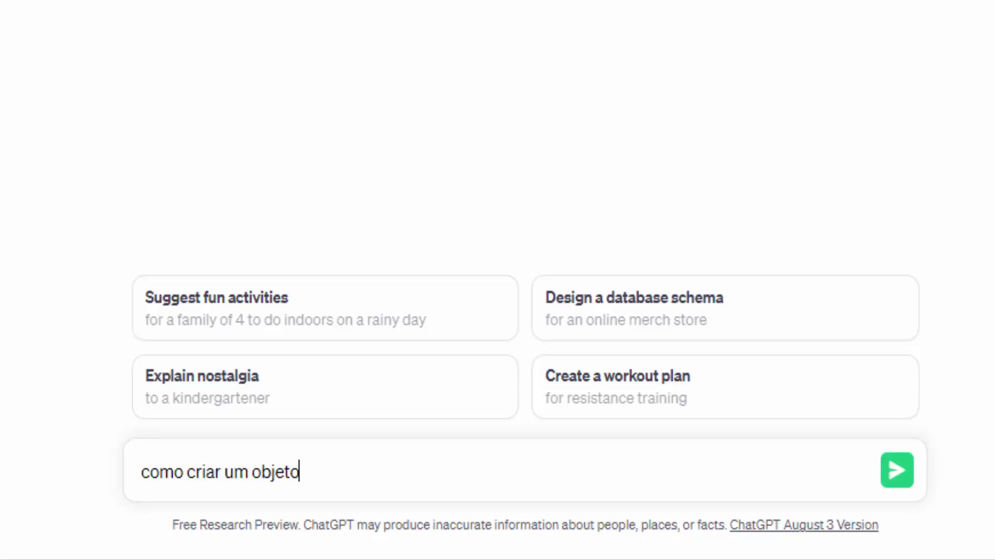
pyautogui.write(' esféri')
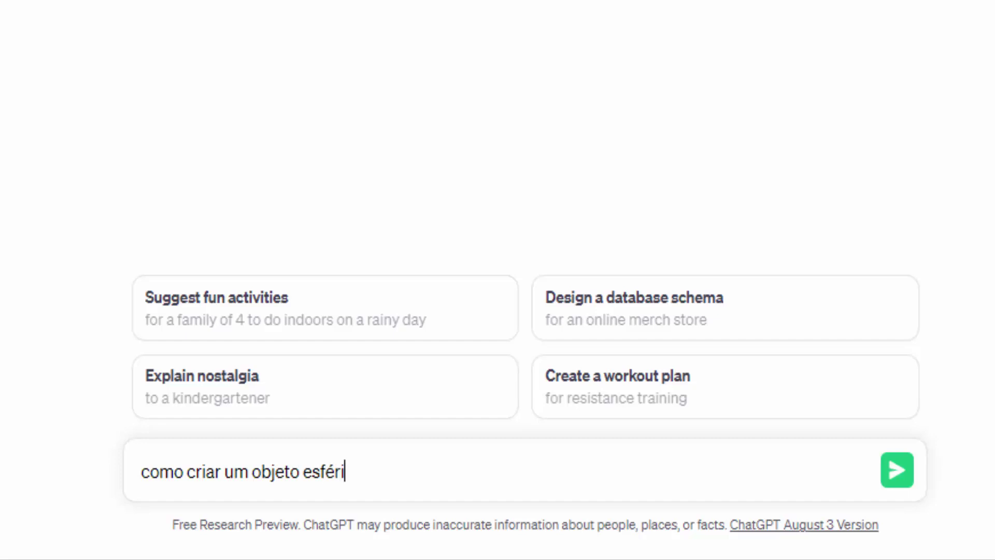
pyautogui.write('co no Blender 3')
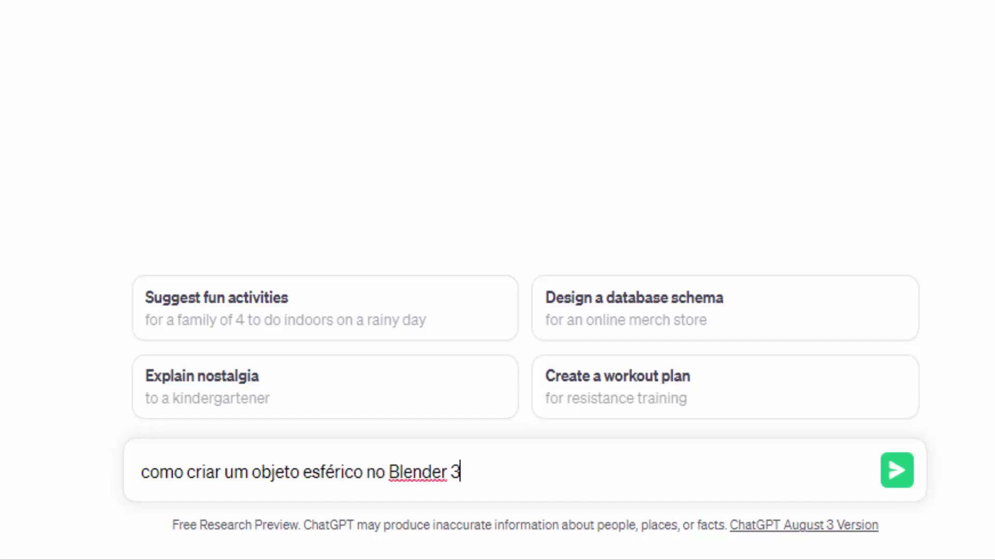
pyautogui.write('D')
pyautogui.click(896, 470)
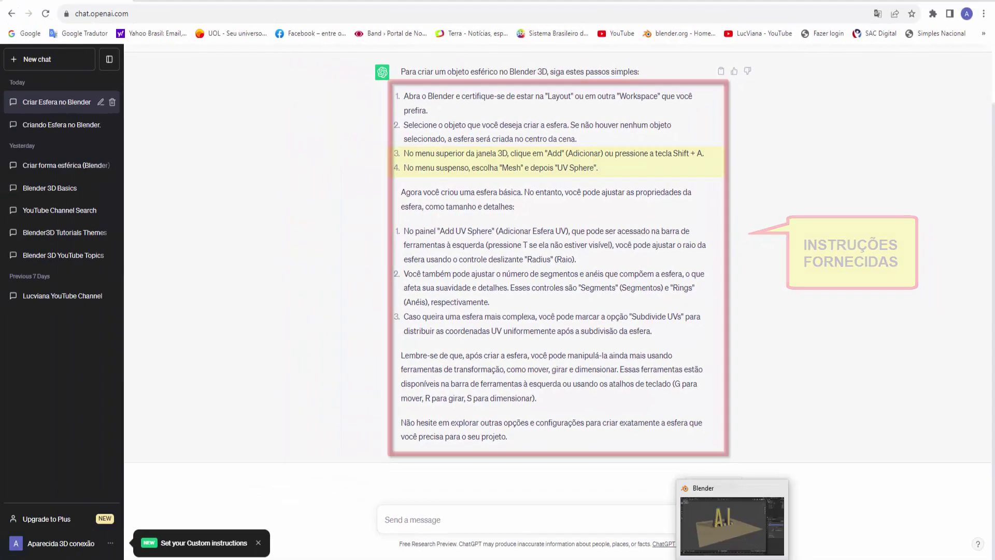
# Back in Blender, add a Mesh > UV Sphere to the scene.
pyautogui.click(732, 524)
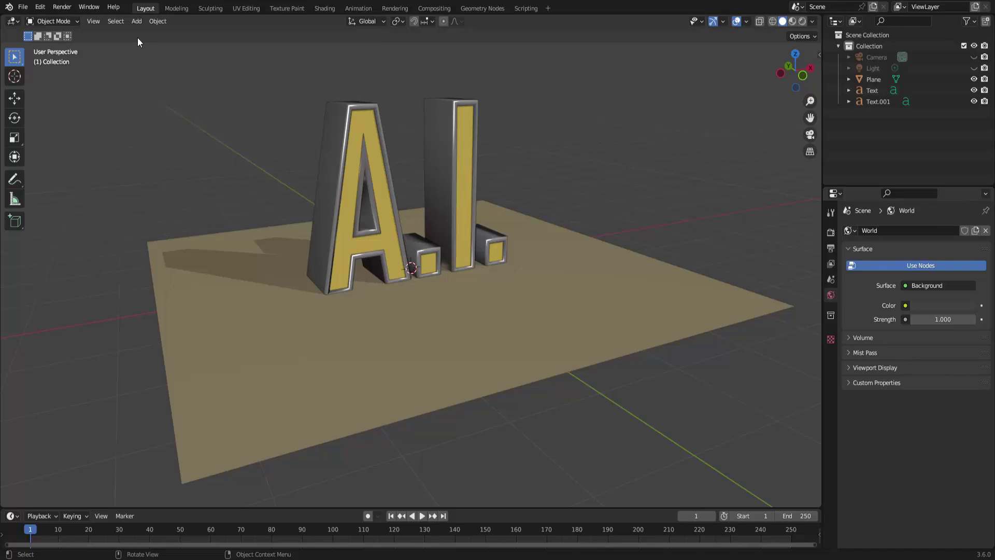
pyautogui.click(136, 21)
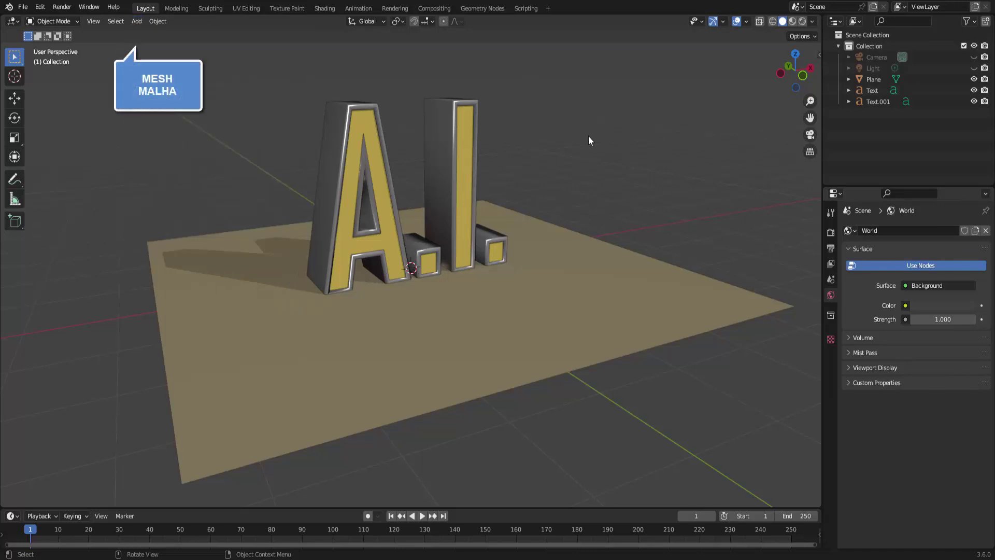
pyautogui.hotkey('shift', 'a')
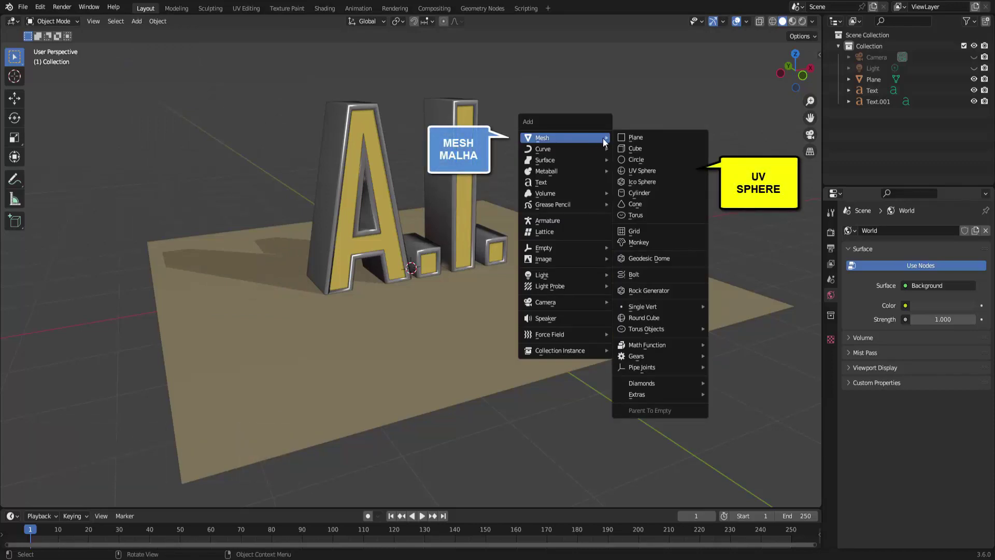
pyautogui.click(653, 172)
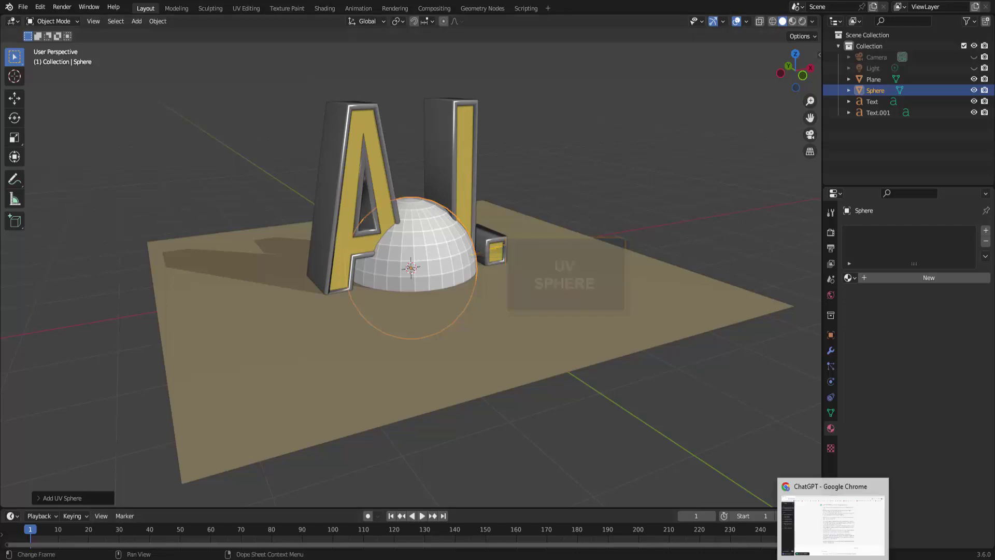
# Set the new UV sphere's radius to 0.64 m in the Add UV Sphere panel.
pyautogui.click(833, 524)
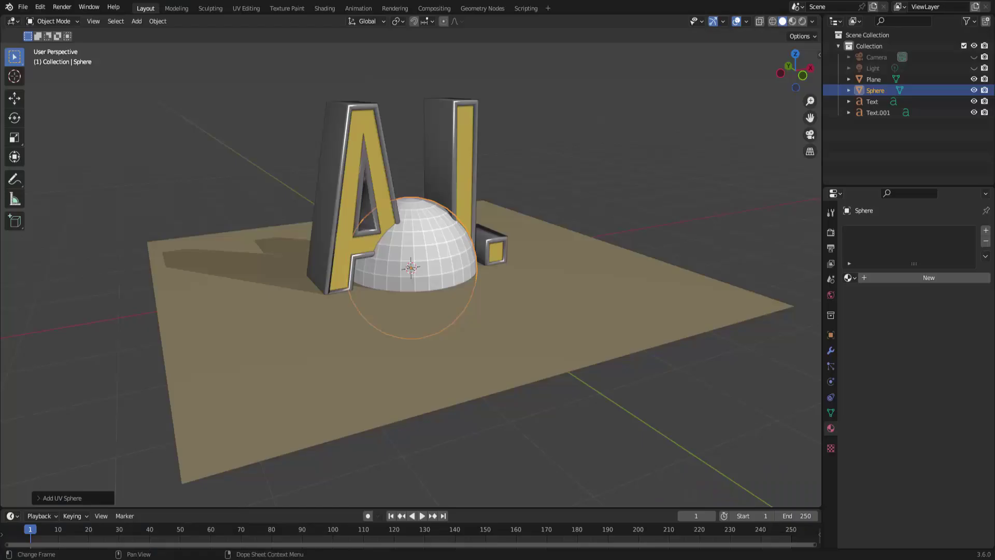
pyautogui.click(41, 498)
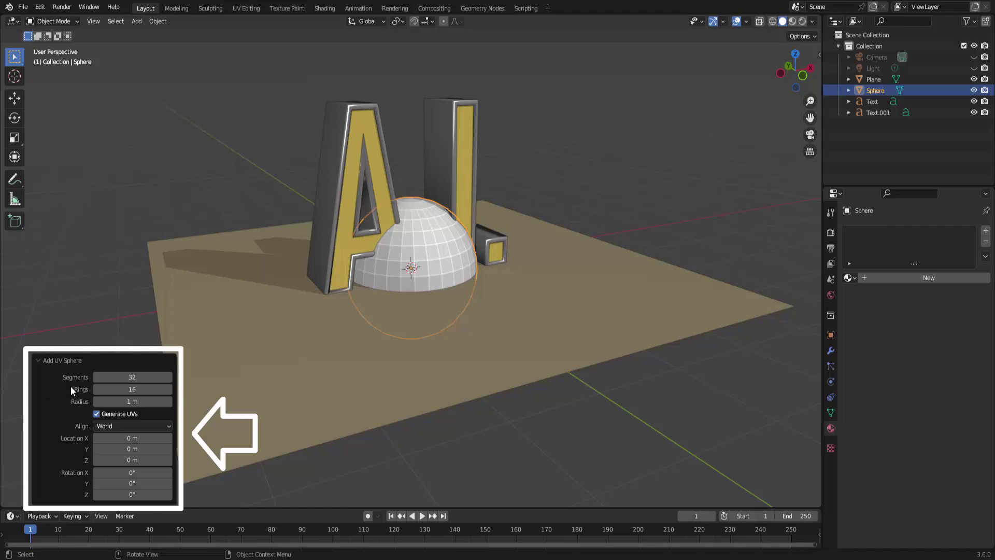
pyautogui.moveTo(132, 401); pyautogui.dragTo(630, 254)
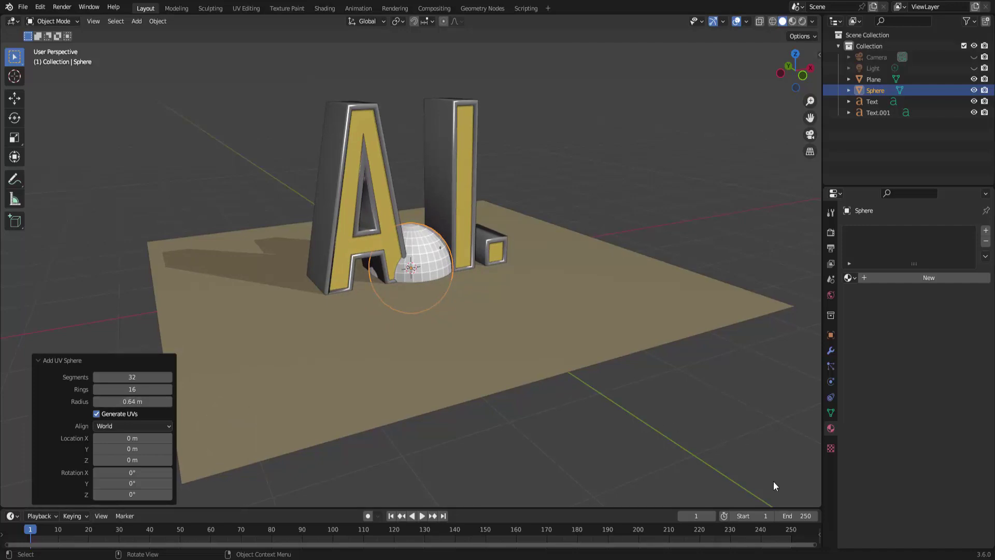
# Delete the UV sphere from the scene.
pyautogui.click(420, 255)
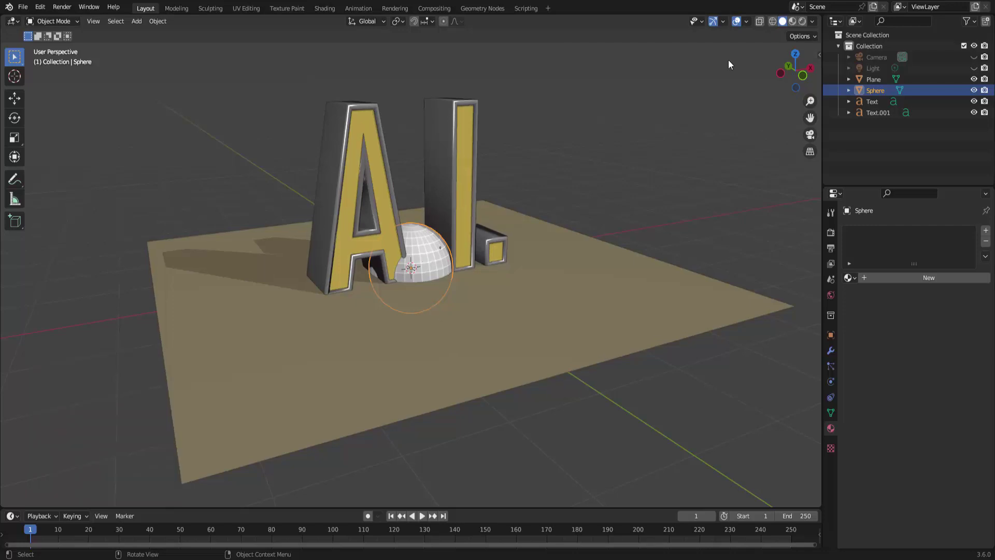
pyautogui.press('x')
pyautogui.click(692, 107)
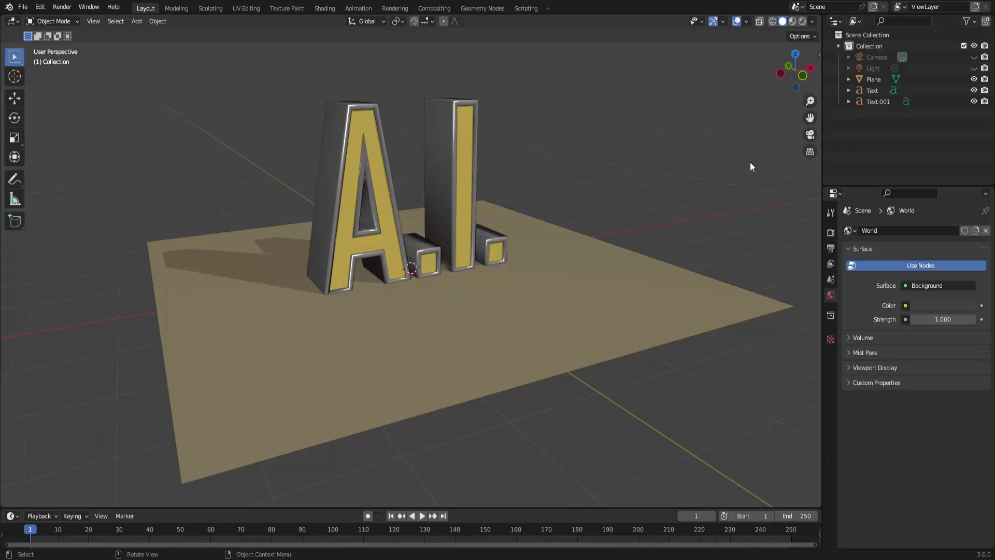
# Hide the Text, Text.001 and Plane objects, then return to the ChatGPT conversation.
pyautogui.moveTo(974, 101); pyautogui.dragTo(974, 90)
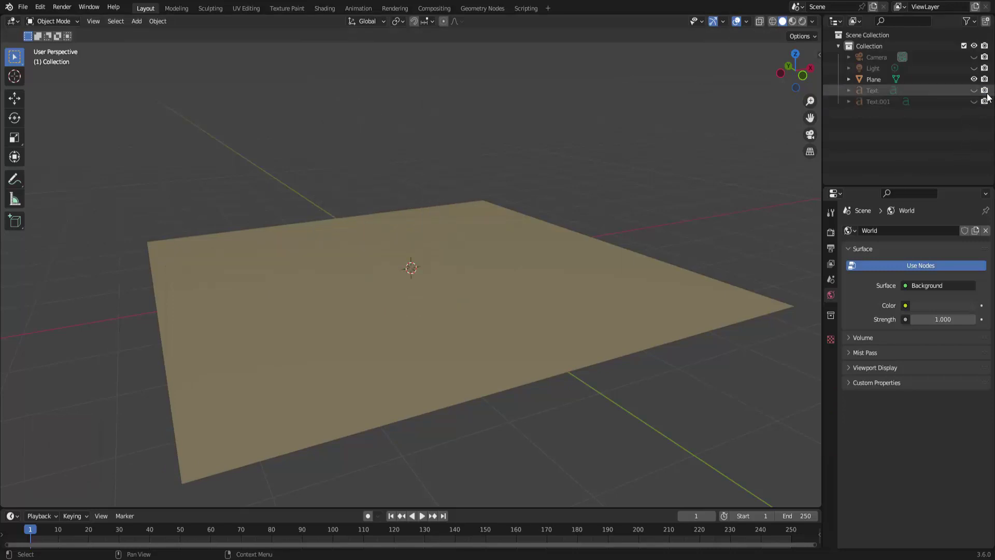
pyautogui.click(974, 78)
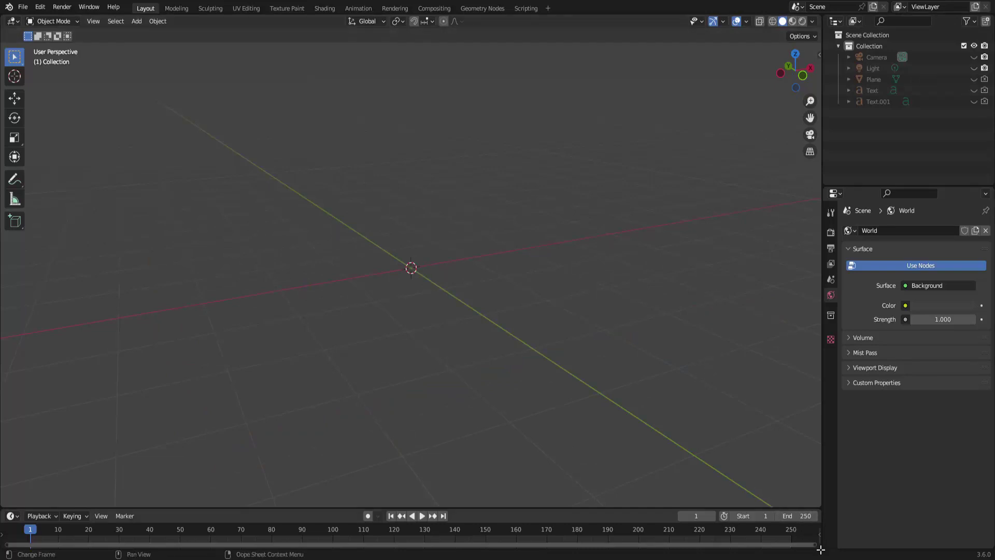
pyautogui.click(832, 519)
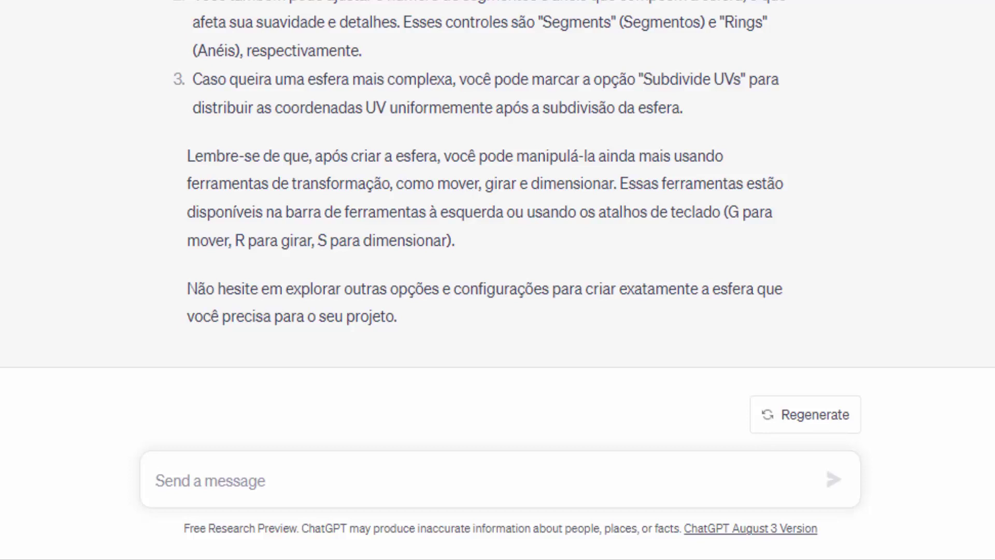
# Ask ChatGPT for a Python script creating a sphere in Blender 3D and copy the code.
pyautogui.write('como')
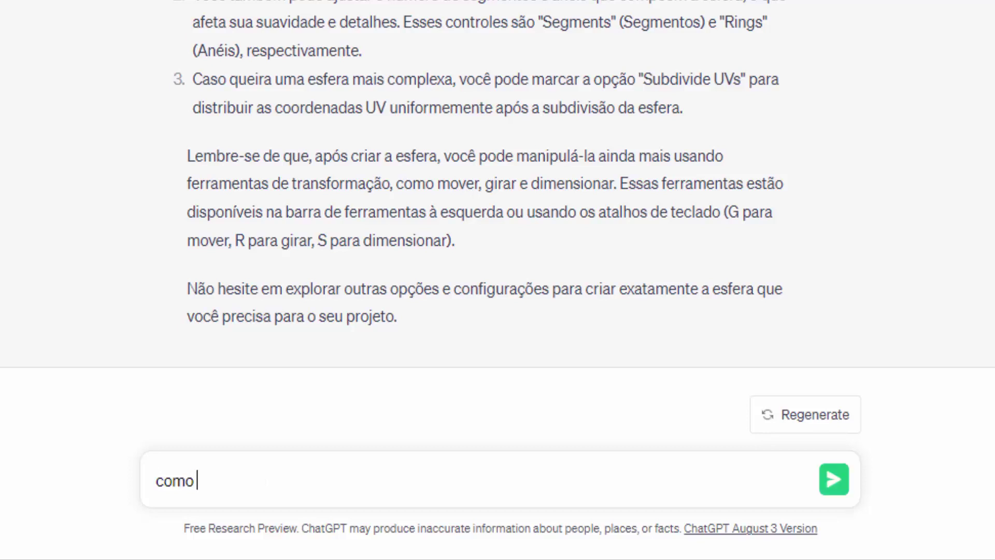
pyautogui.write(' criar uma esfera')
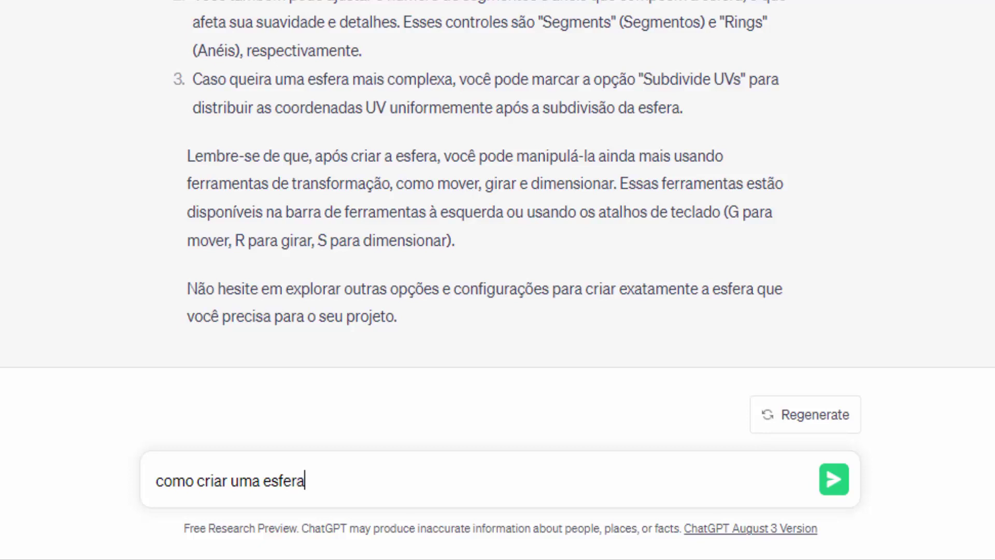
pyautogui.write(' no Blender 3')
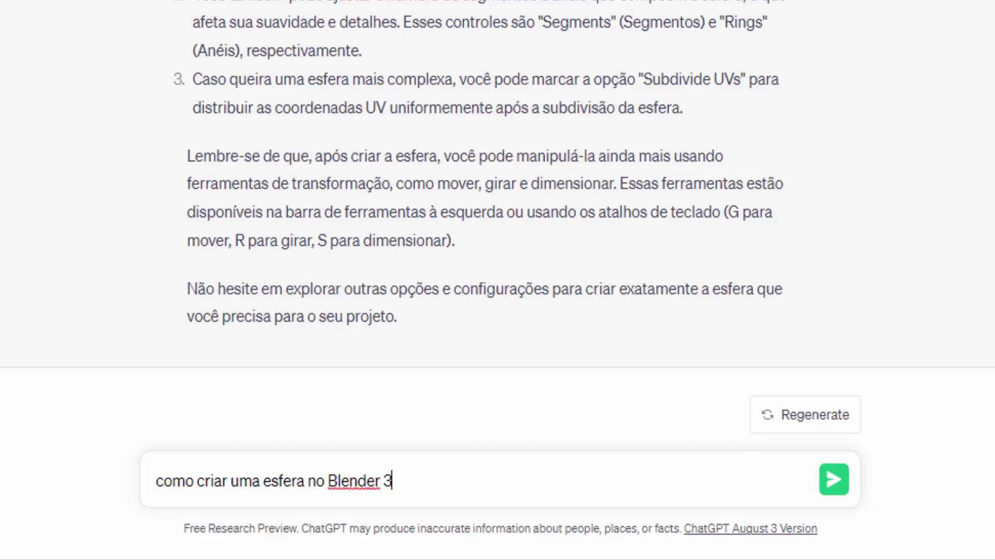
pyautogui.write('D a par')
pyautogui.write('tir de um scr')
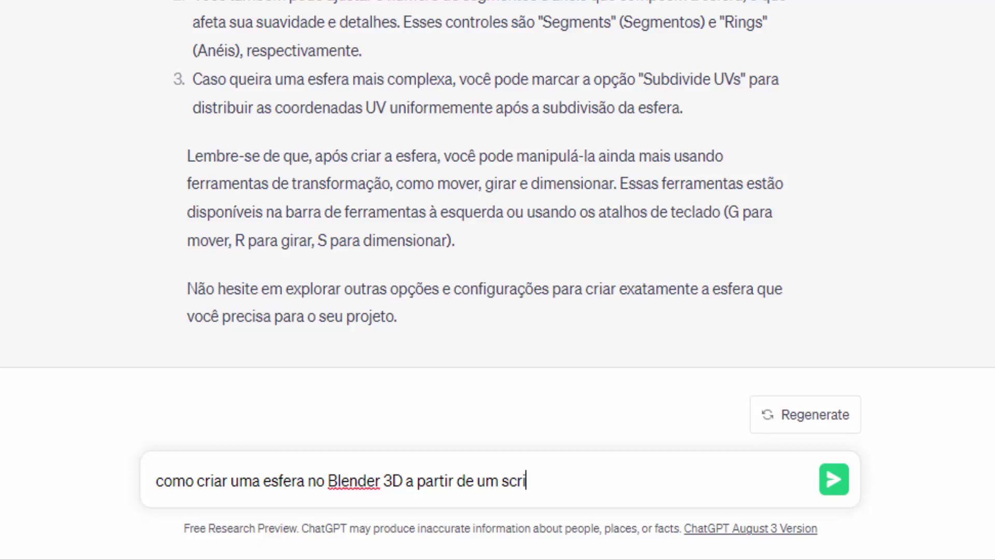
pyautogui.write('ipt na ling')
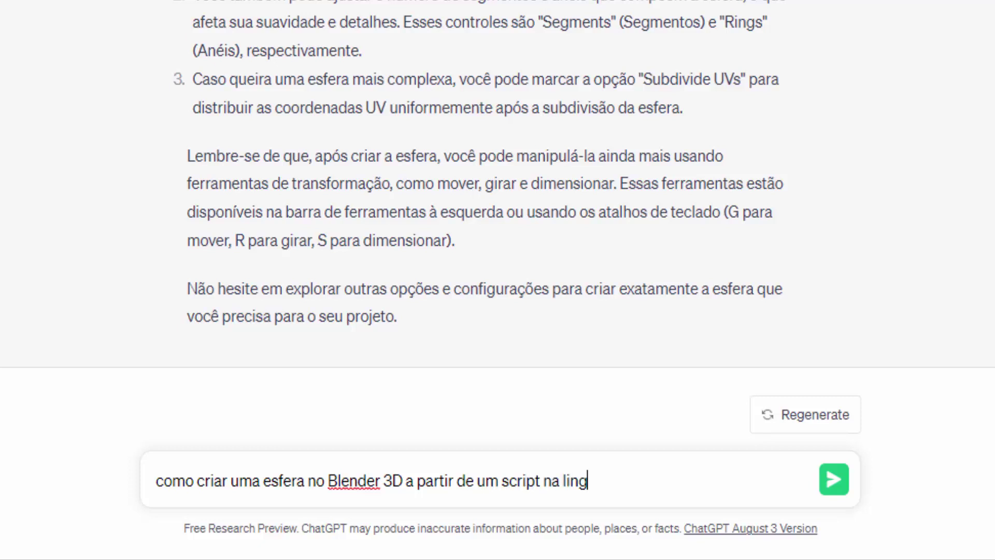
pyautogui.write('uagem Py')
pyautogui.write('t')
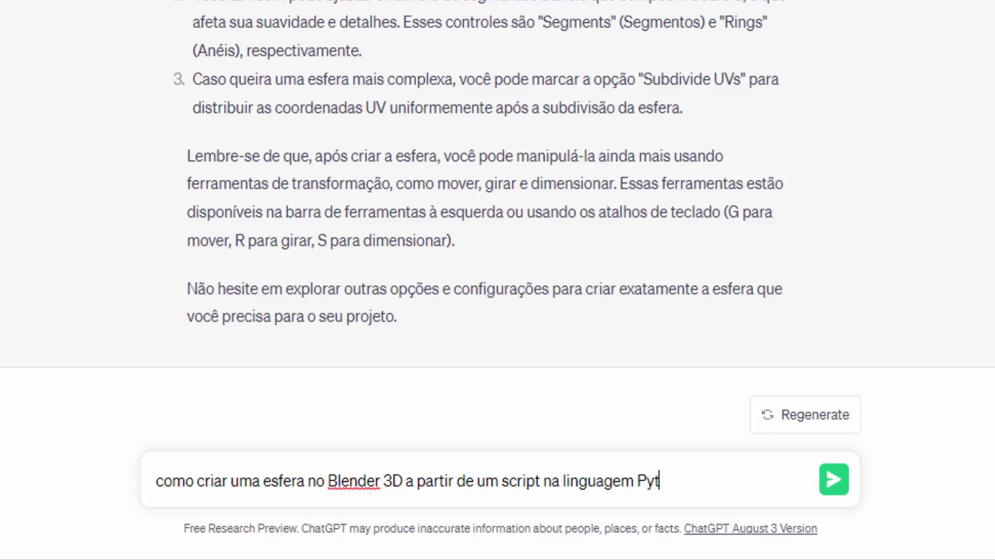
pyautogui.write('hon')
pyautogui.click(694, 519)
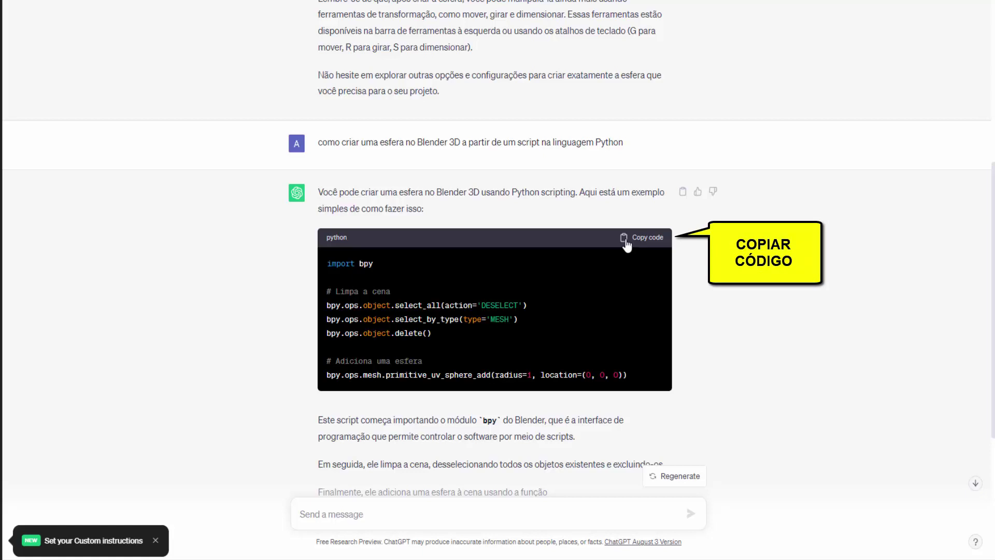
pyautogui.click(625, 240)
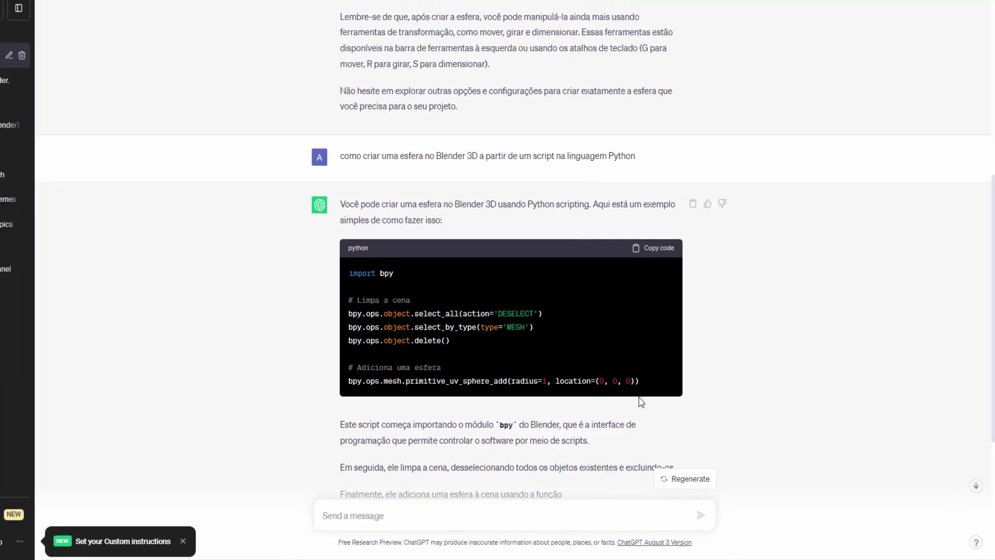
pyautogui.click(743, 518)
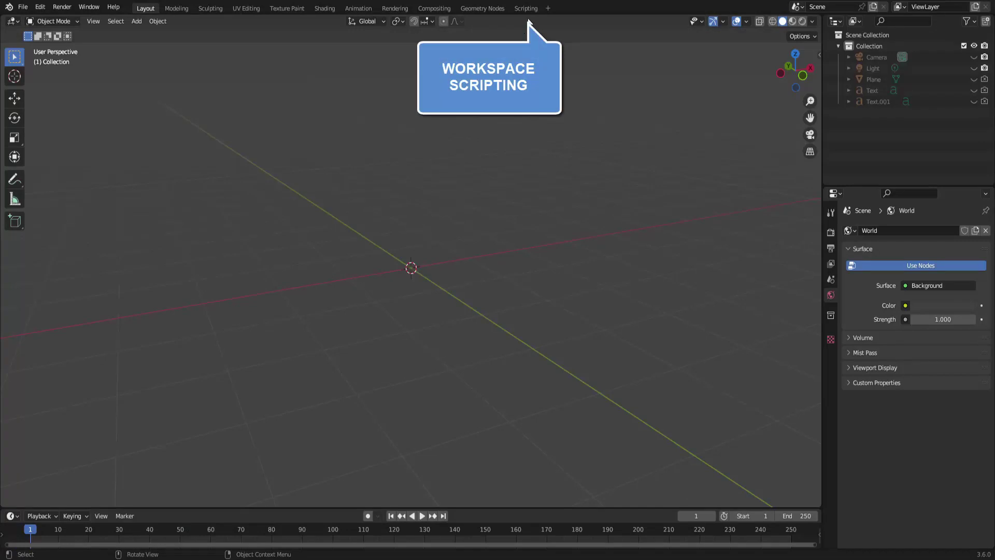
# In the Scripting workspace, create a new empty text block named Text.
pyautogui.click(526, 8)
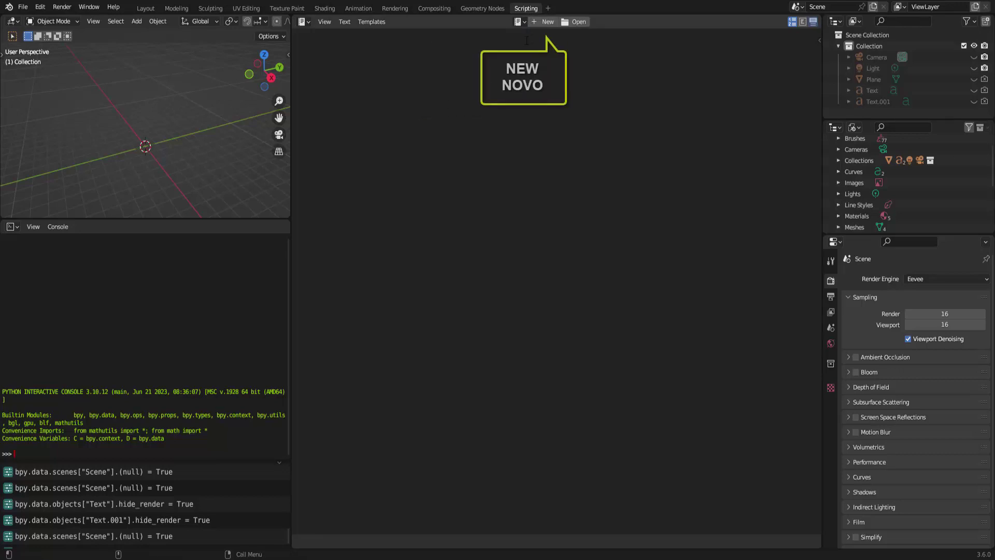
pyautogui.click(548, 23)
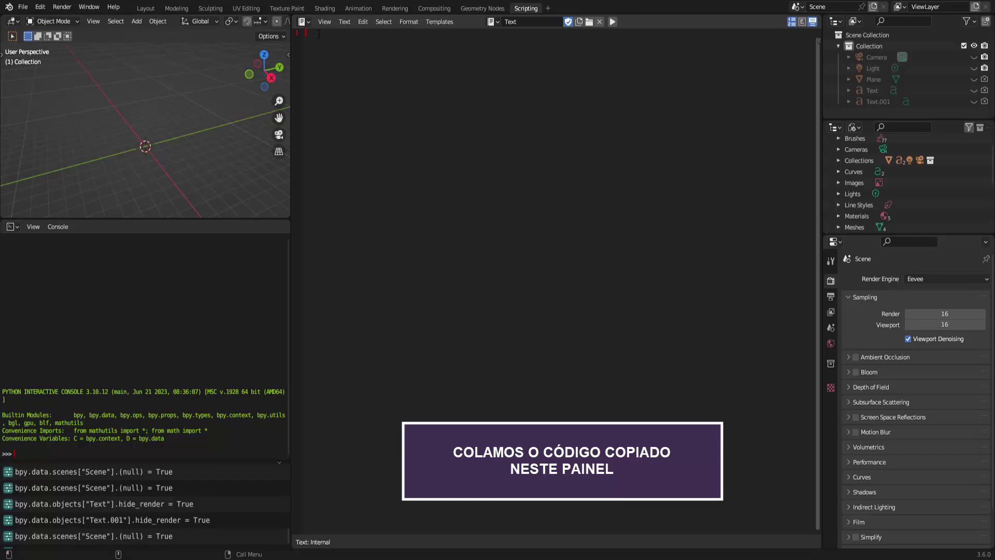
# Paste and run the sphere script, zoom in on the radius-1 sphere, then unlink the text block.
pyautogui.rightClick(385, 61)
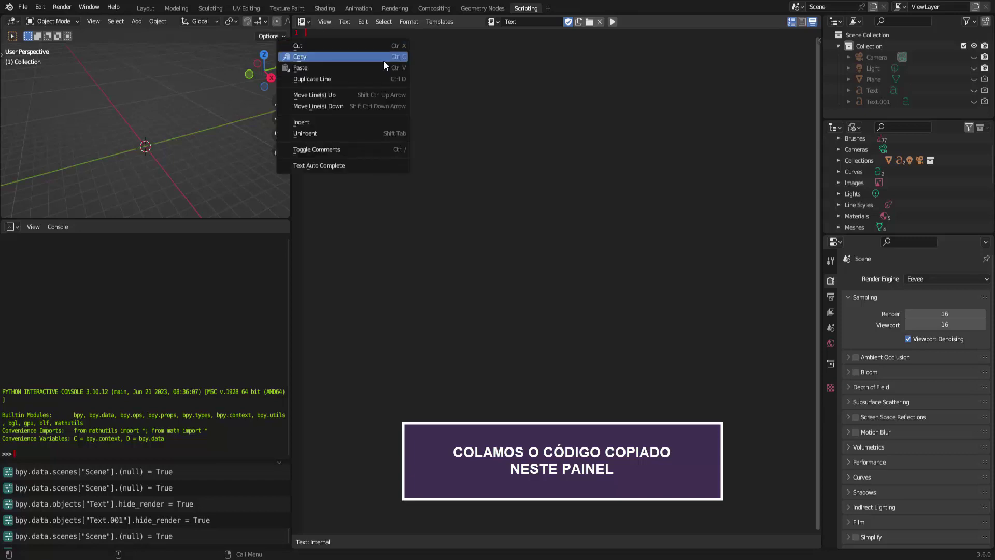
pyautogui.click(372, 67)
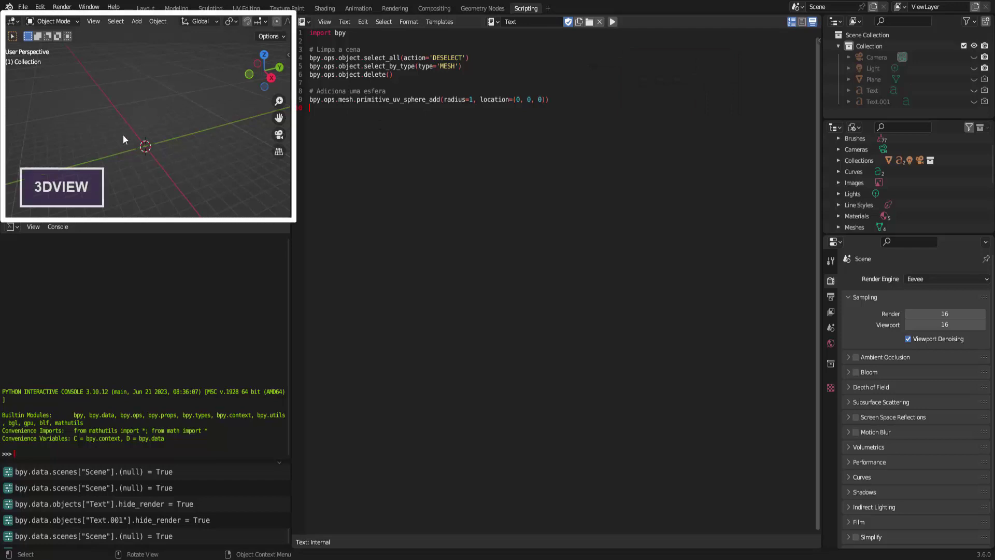
pyautogui.click(613, 22)
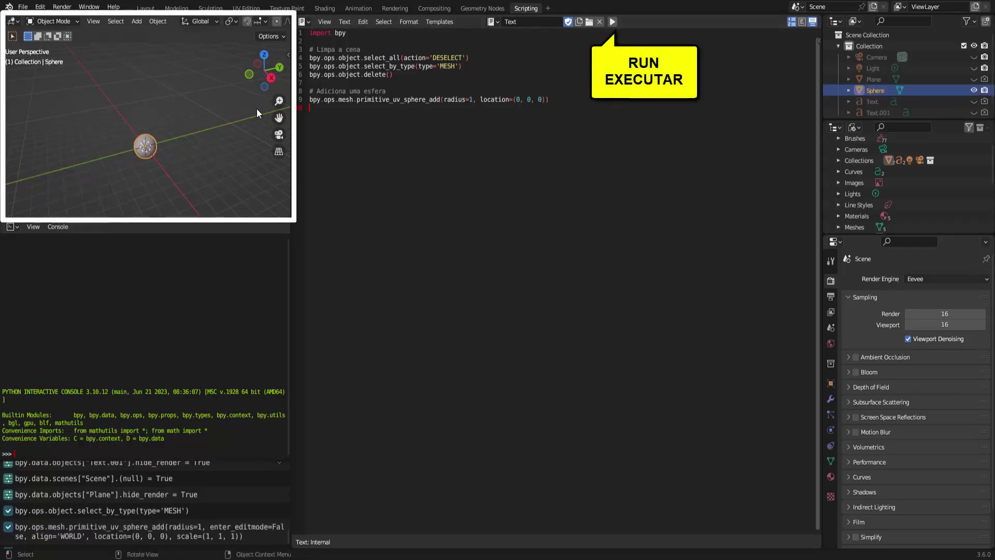
pyautogui.scroll(3, 198, 154)
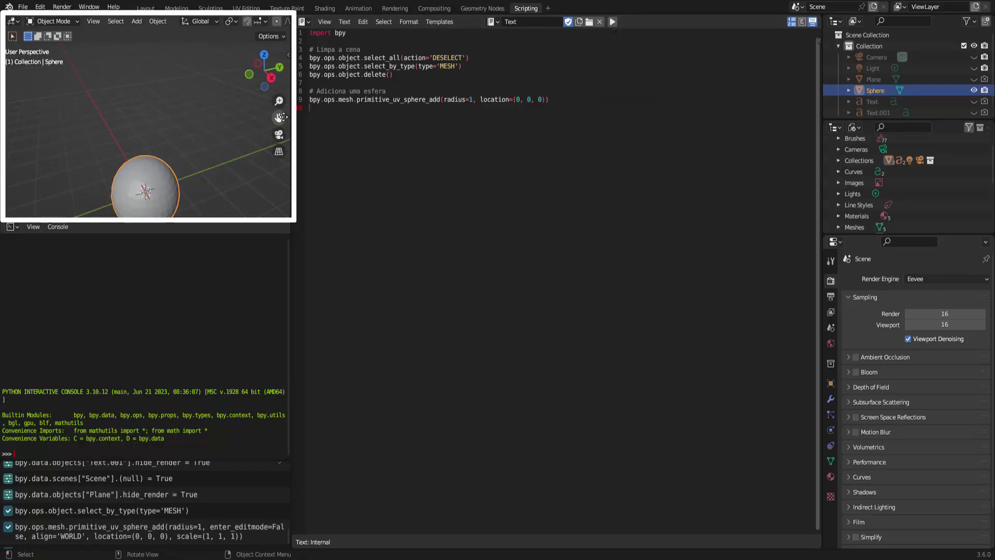
pyautogui.moveTo(279, 117); pyautogui.dragTo(267, 54)
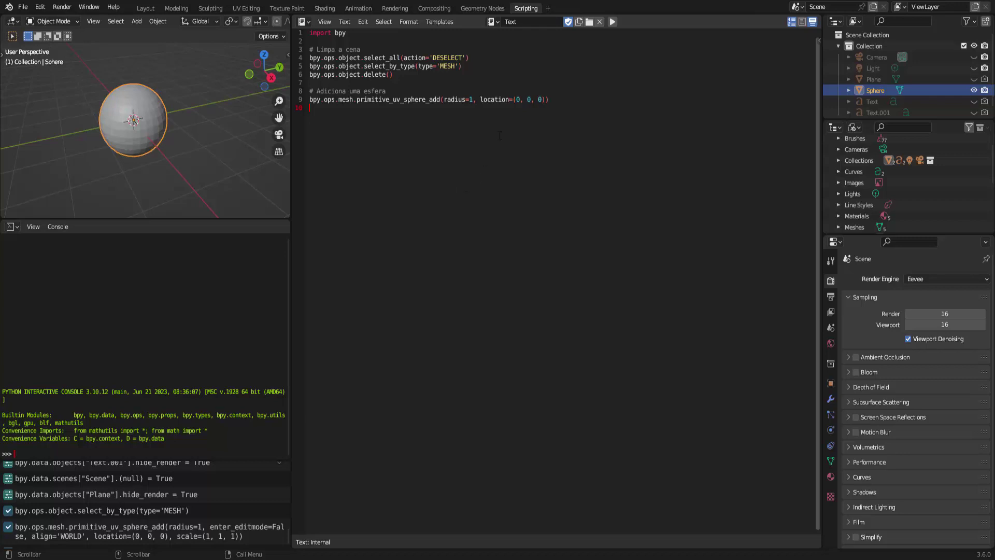
pyautogui.click(601, 22)
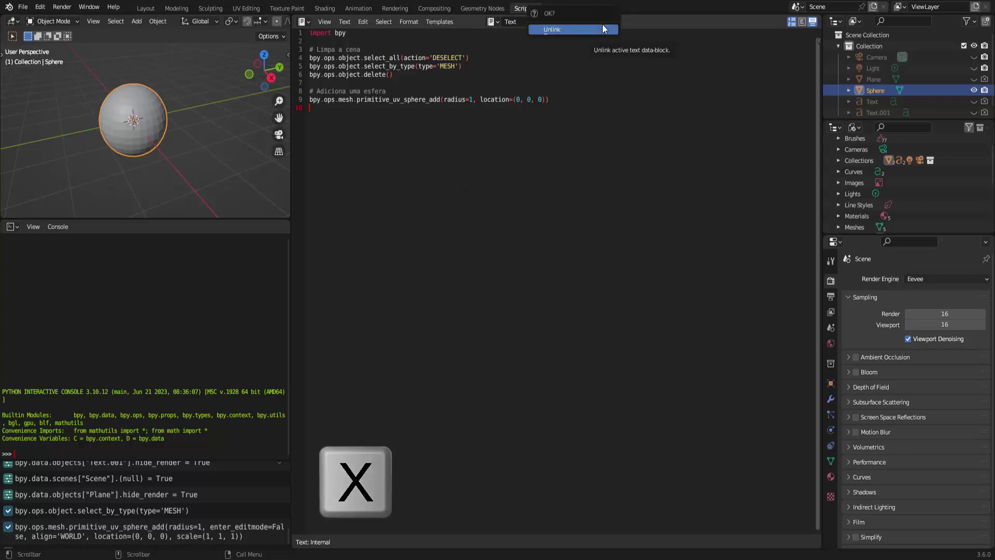
pyautogui.click(605, 29)
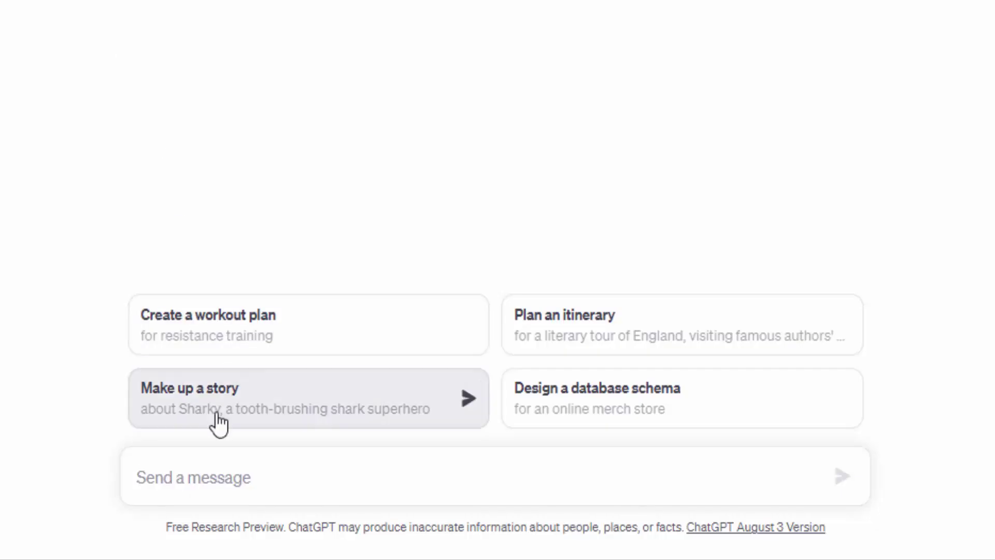
# Ask ChatGPT 'como criar uma esfera com quatro cubos ao lado no Blender 3D com a linguagem Python'.
pyautogui.click(186, 490)
pyautogui.write('como criar ')
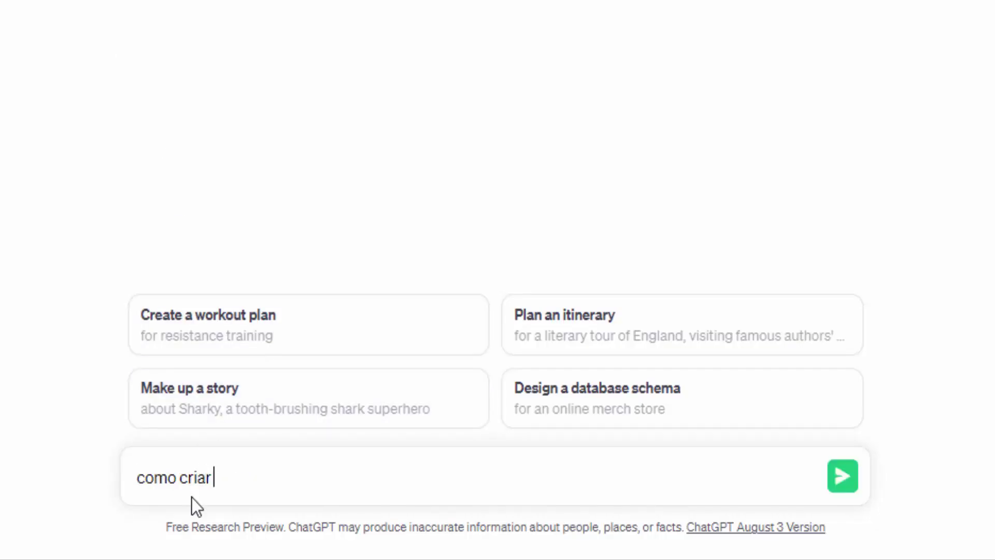
pyautogui.write('uma esfera com ')
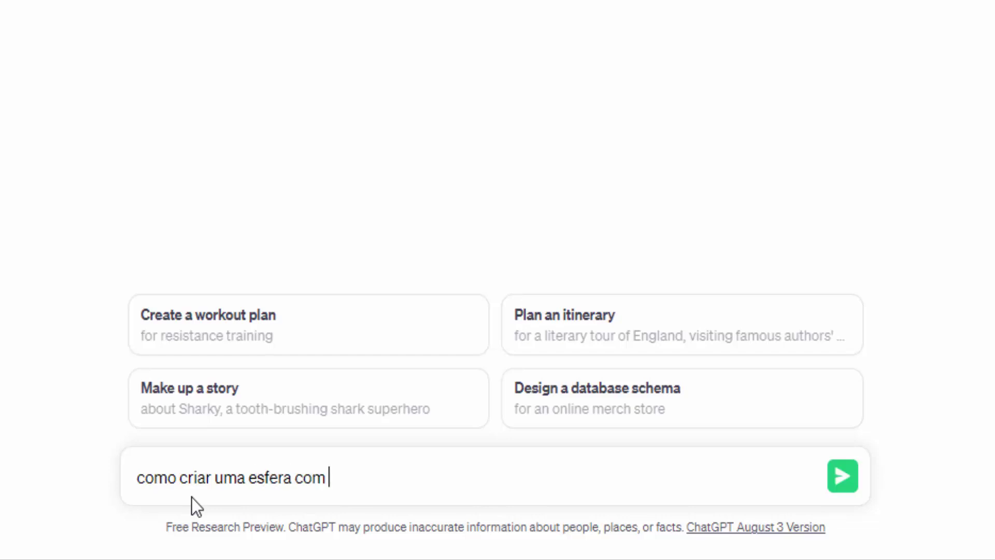
pyautogui.write('quatro cubos ao lado')
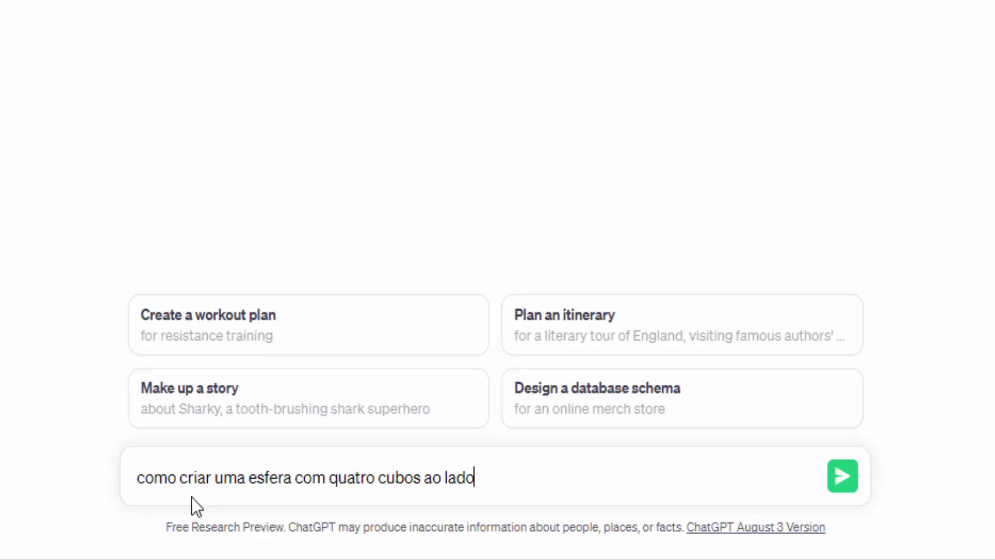
pyautogui.write(' no Blender 3')
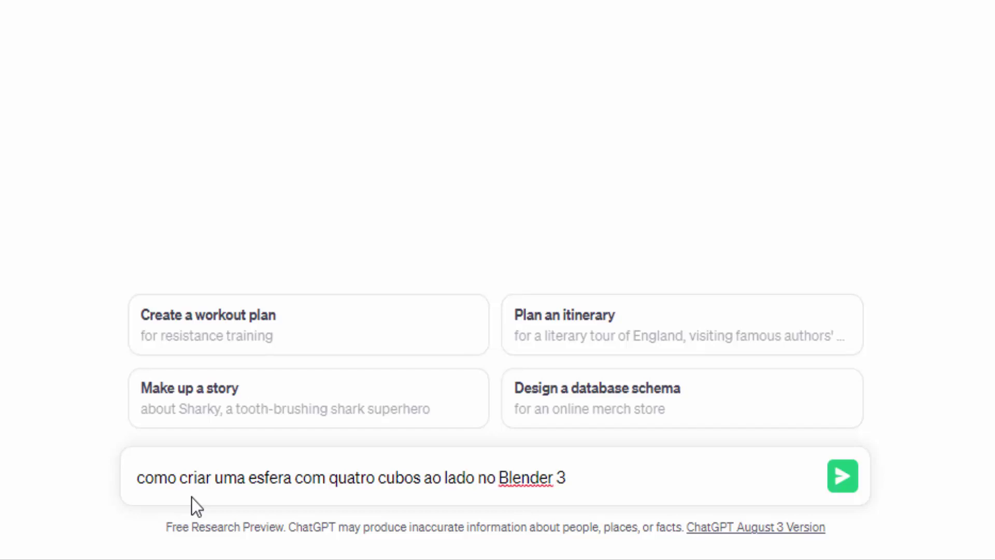
pyautogui.write('D com a linguagem ')
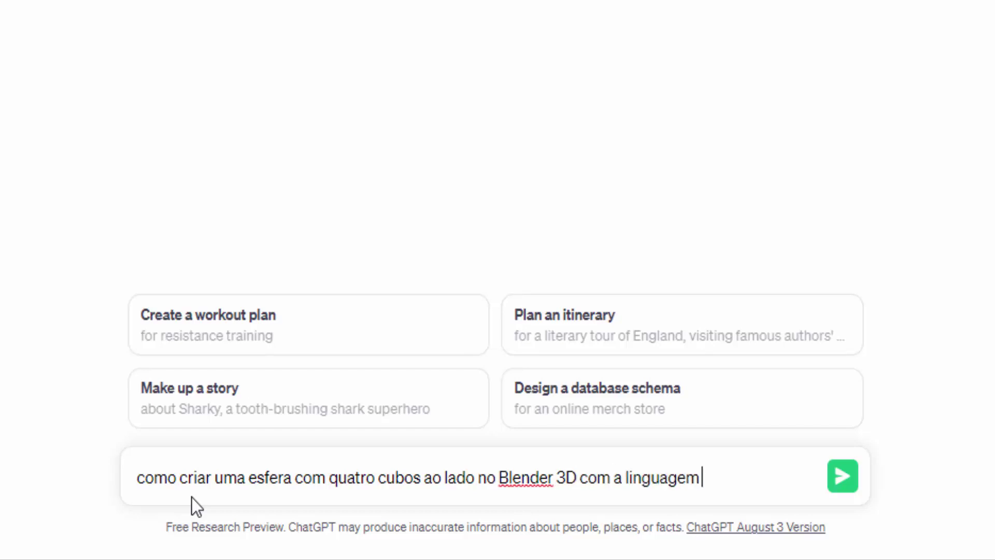
pyautogui.write('Pytho')
pyautogui.write('n')
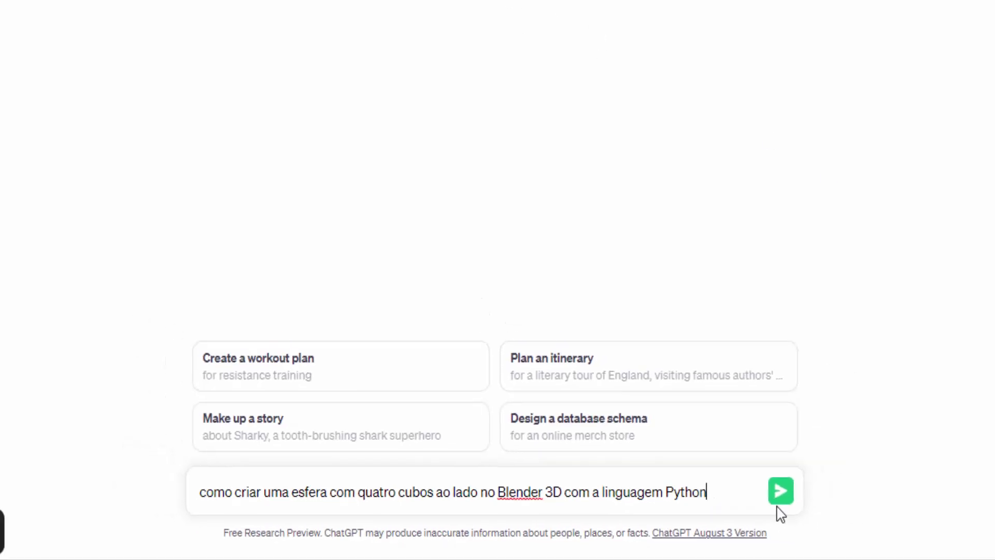
pyautogui.click(702, 518)
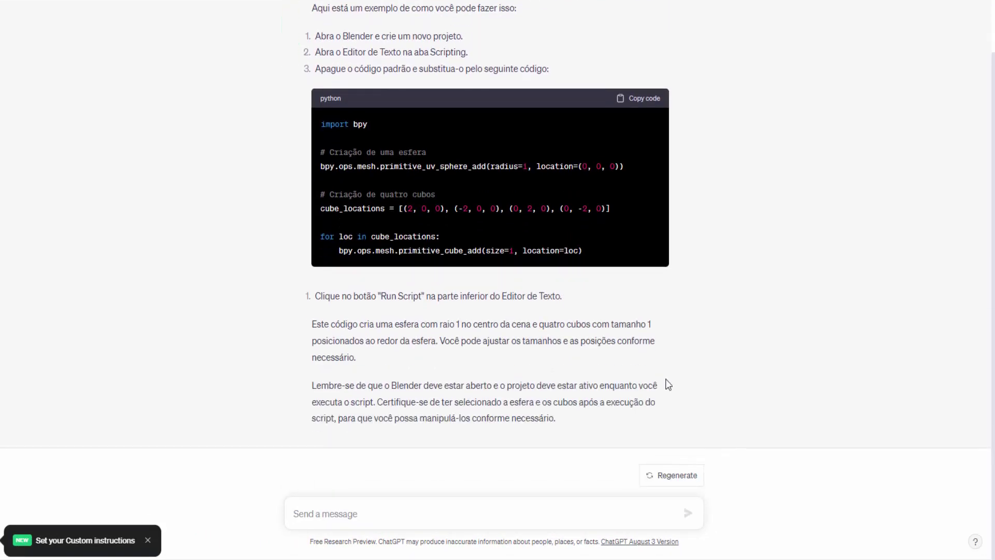
pyautogui.scroll(1, 671, 386)
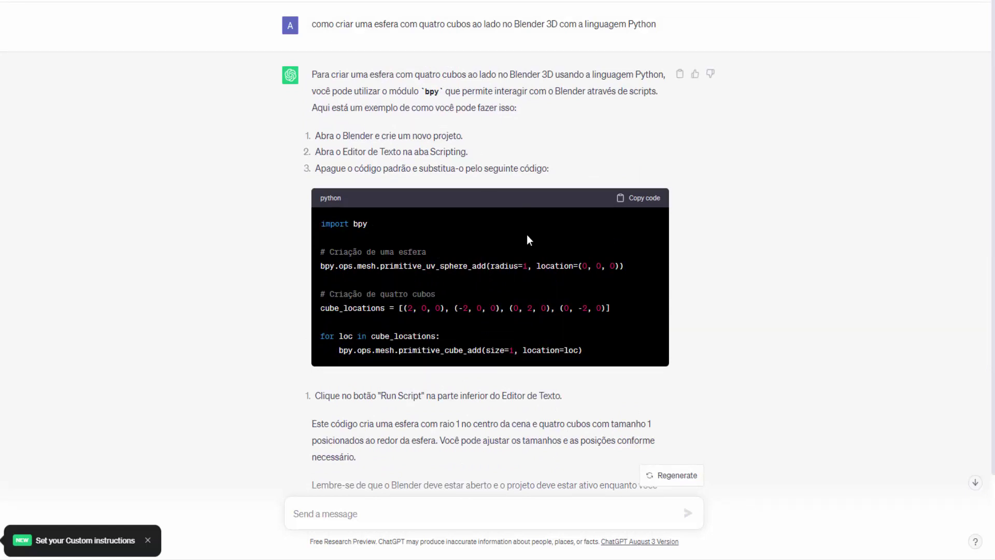
# Copy ChatGPT's sphere-and-four-cubes script and paste it into a new Blender text block.
pyautogui.click(621, 202)
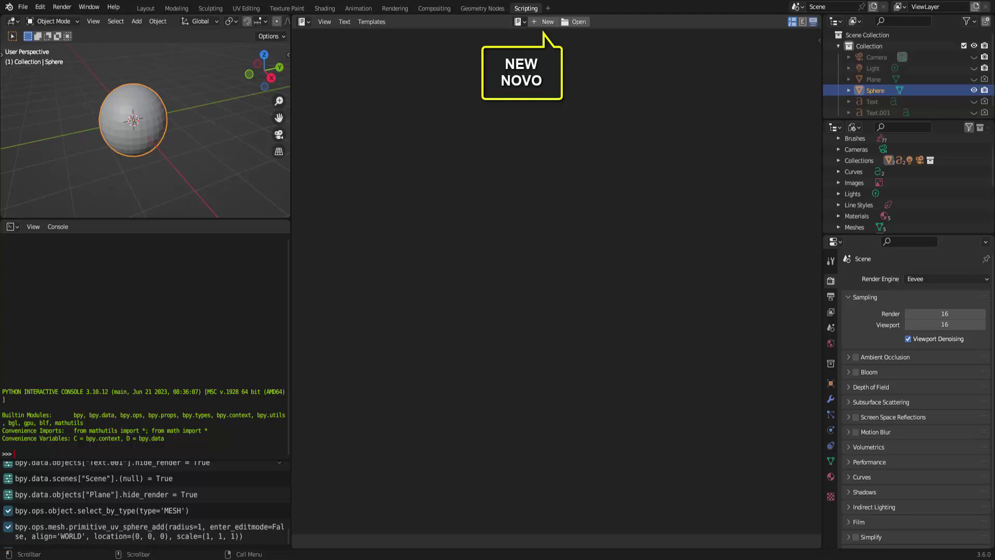
pyautogui.click(544, 21)
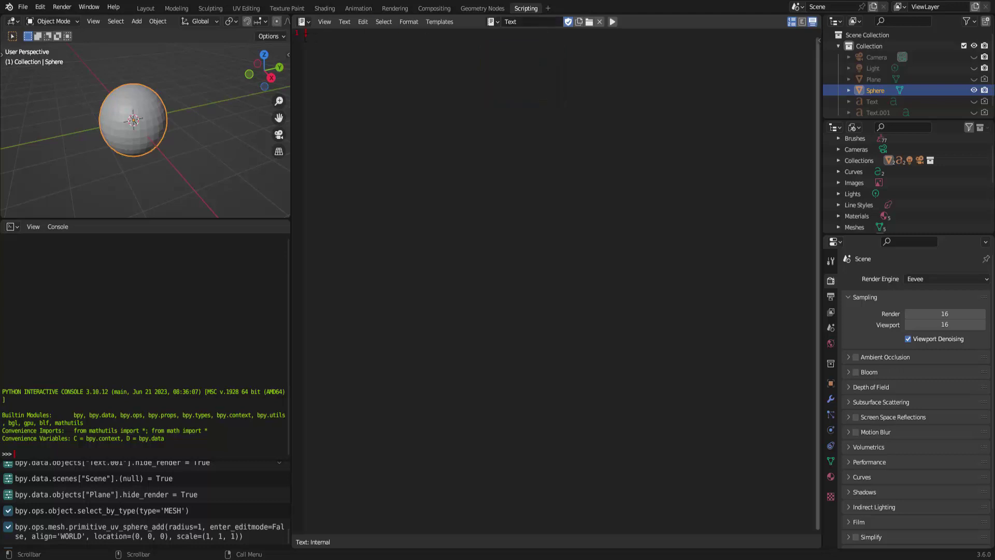
pyautogui.rightClick(446, 88)
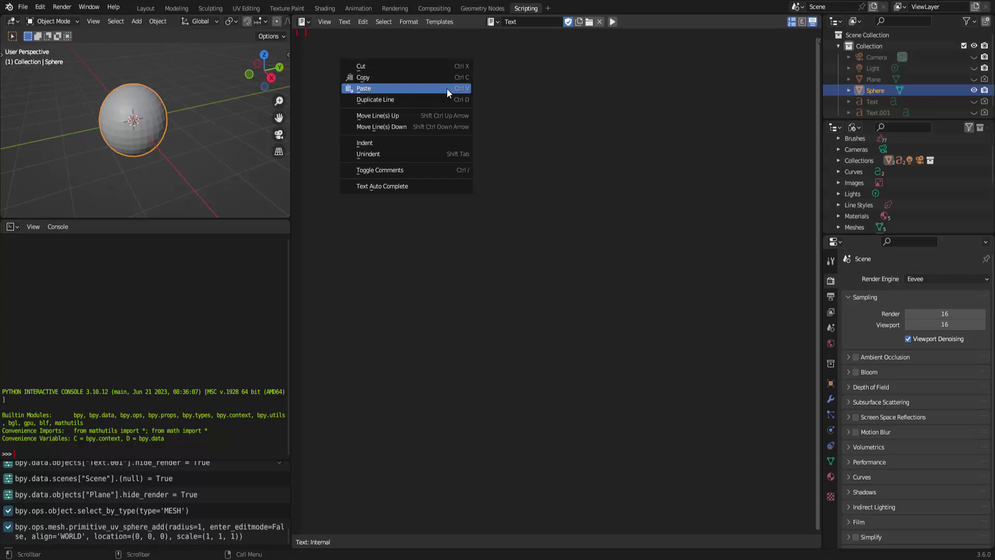
pyautogui.click(429, 88)
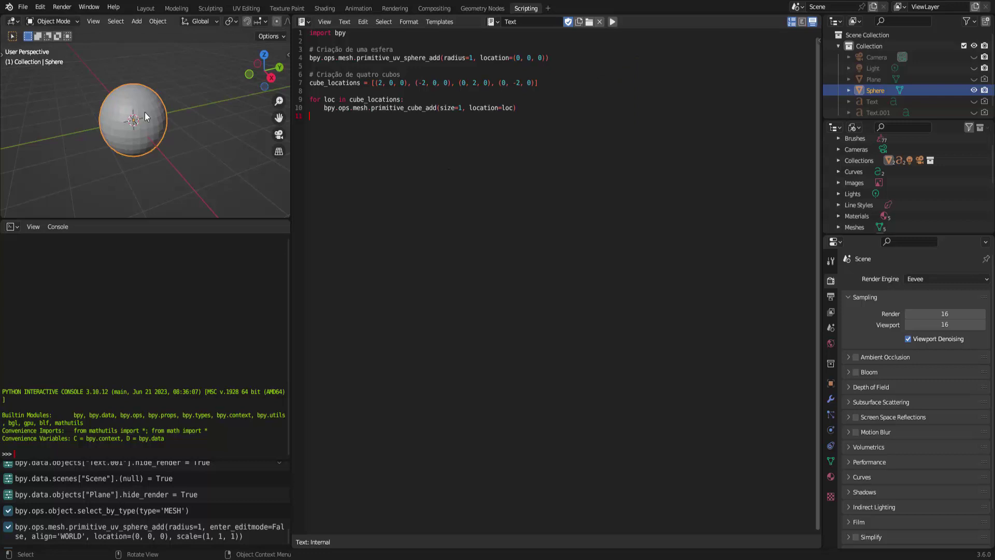
# Delete the old sphere, then run the script to add a new sphere at the origin ringed by cubes Cube through Cube.003.
pyautogui.press('x')
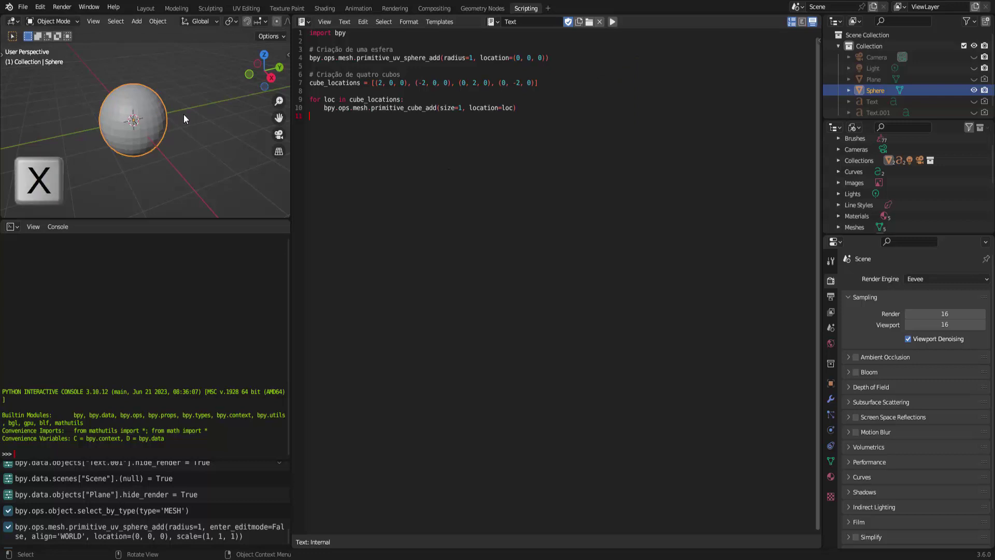
pyautogui.click(184, 116)
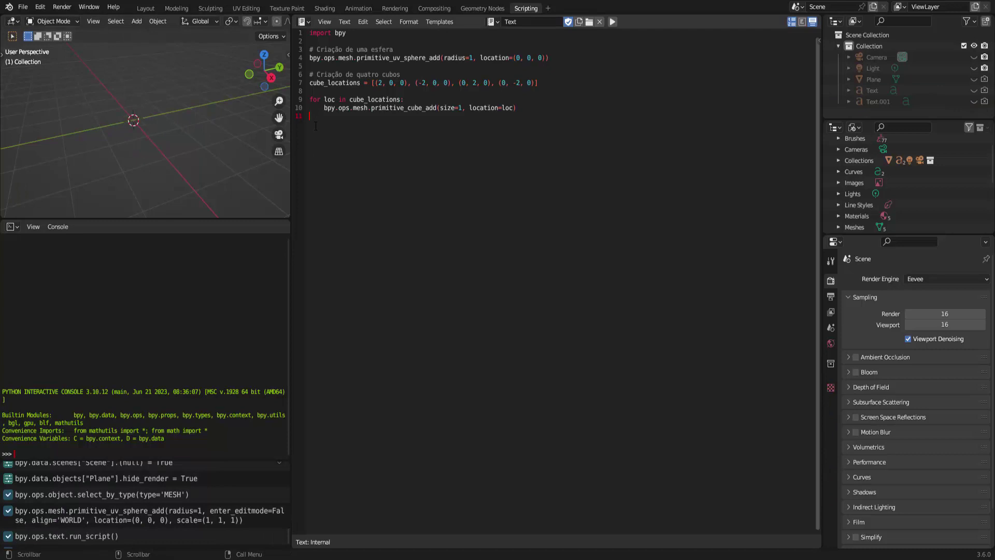
pyautogui.click(612, 21)
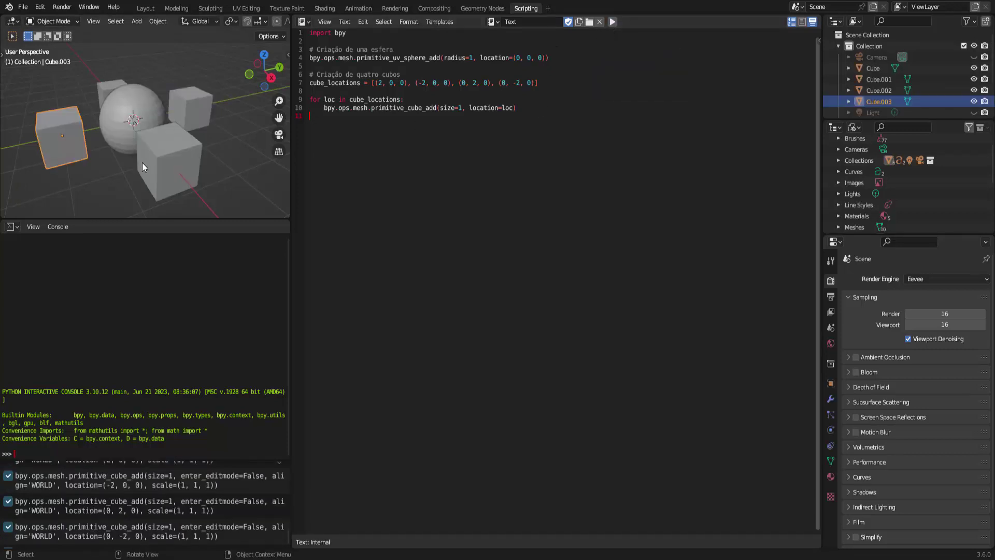
pyautogui.moveTo(142, 163)
pyautogui.mouseDown(button='middle')
pyautogui.moveTo(250, 153)
pyautogui.moveTo(183, 145)
pyautogui.mouseUp(button='middle')
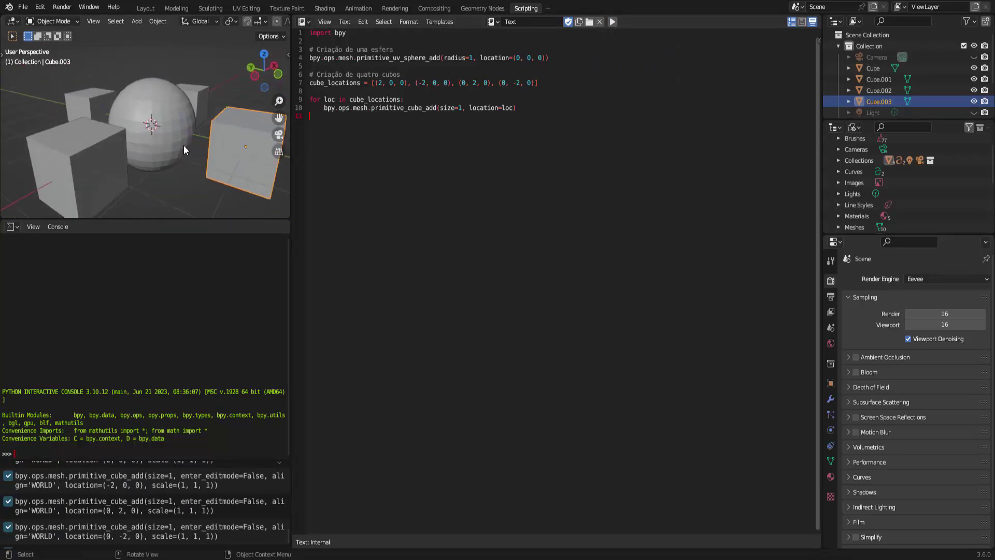
pyautogui.scroll(2, 183, 145)
pyautogui.scroll(-3, 185, 146)
pyautogui.hscroll(2, 484, 223)
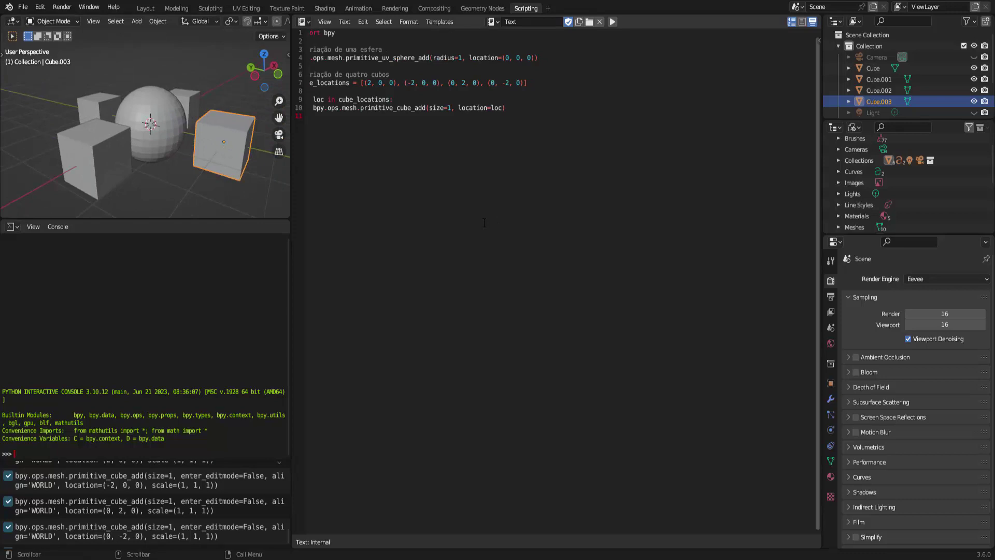
pyautogui.hscroll(-2, 484, 223)
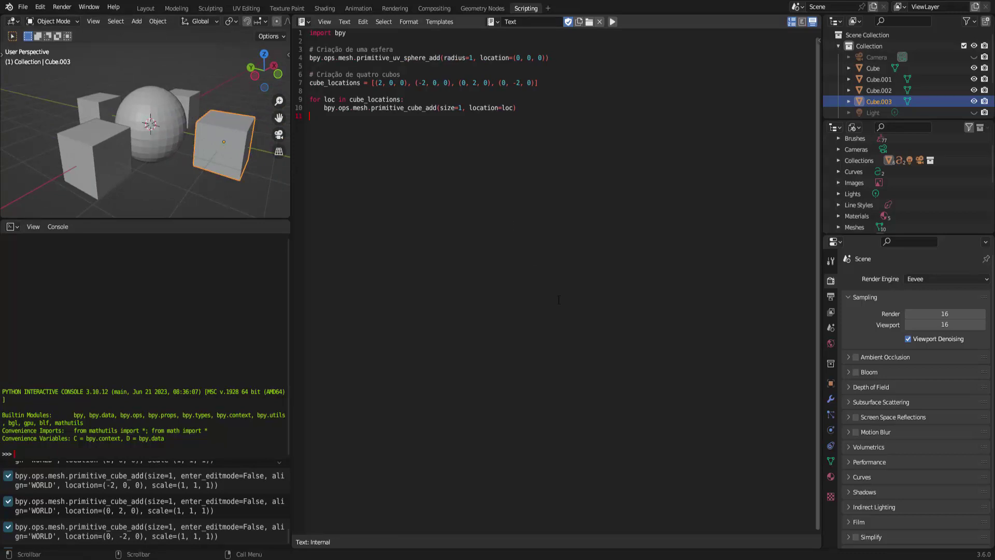